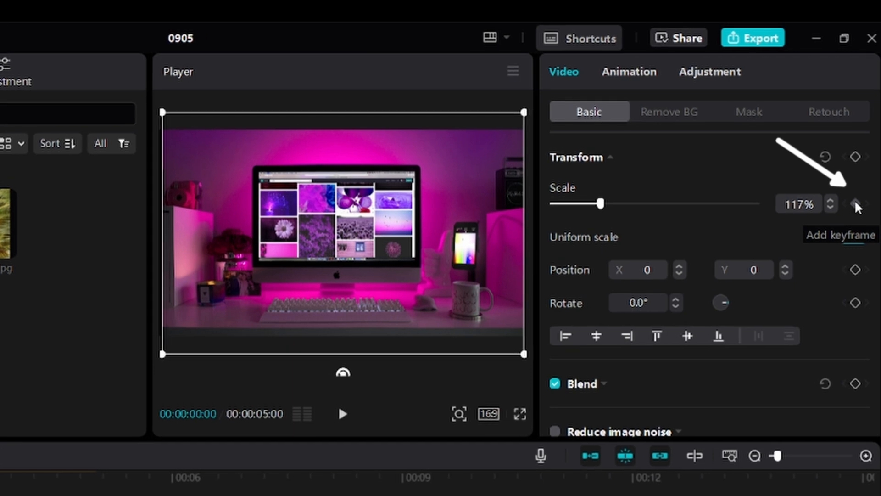
- Animate the computer photo's scale with keyframes at 117% on its first frame and 172% at 00:00:05:00, and play back the zoom
click(855, 203)
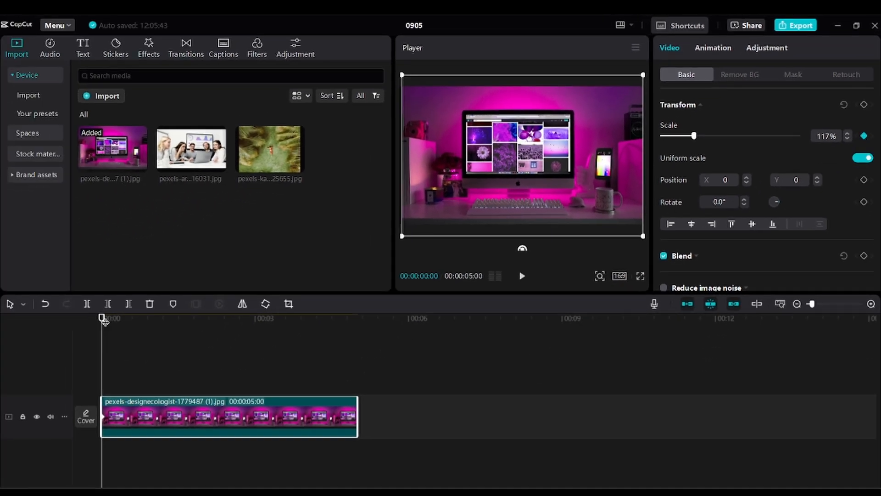
drag(105, 320, 357, 316)
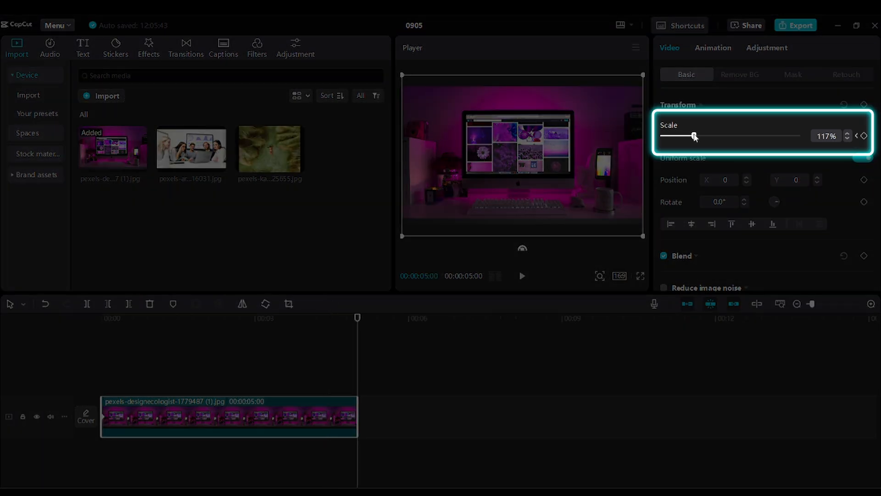
drag(696, 137, 710, 135)
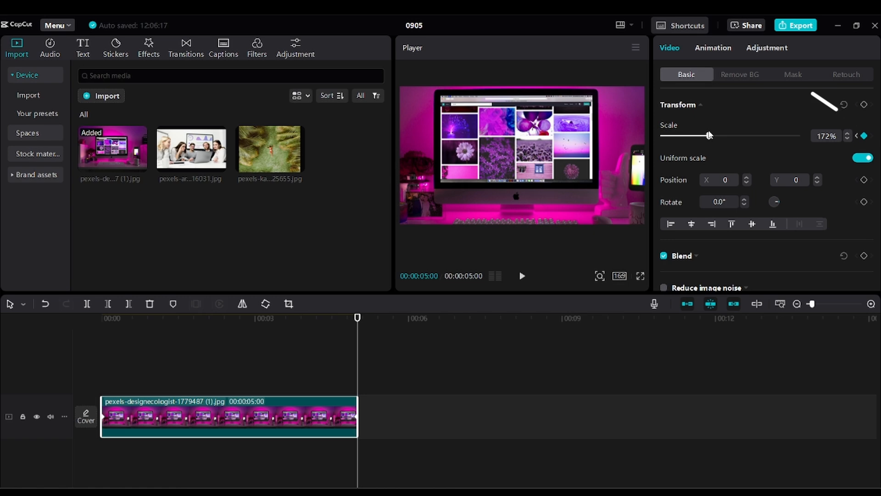
click(98, 330)
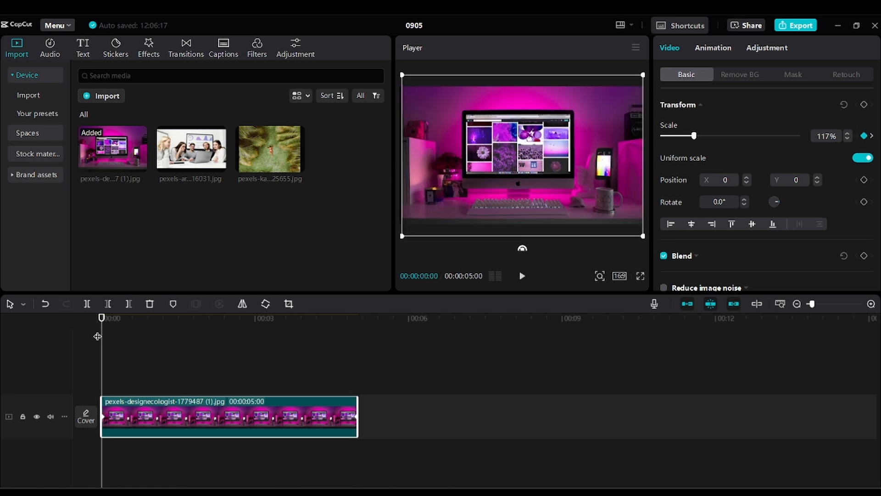
key(space)
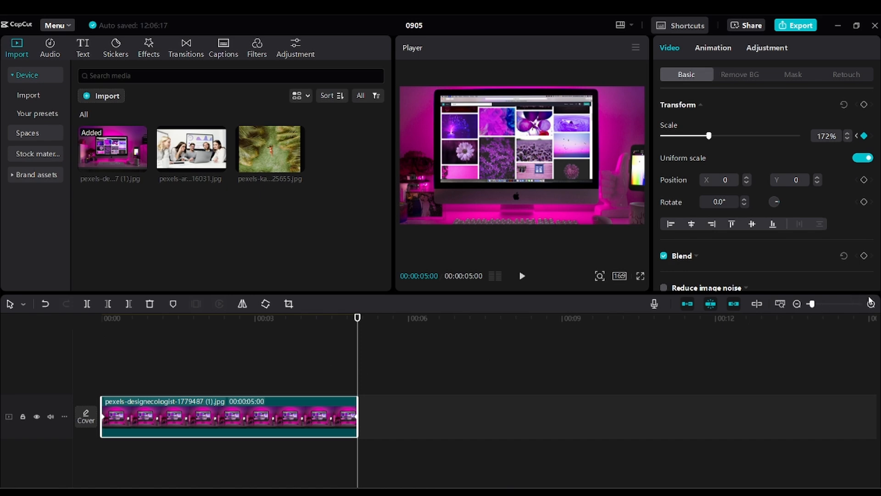
- Show the keyframe animation of the computer photo clip in the timeline
drag(825, 305, 860, 304)
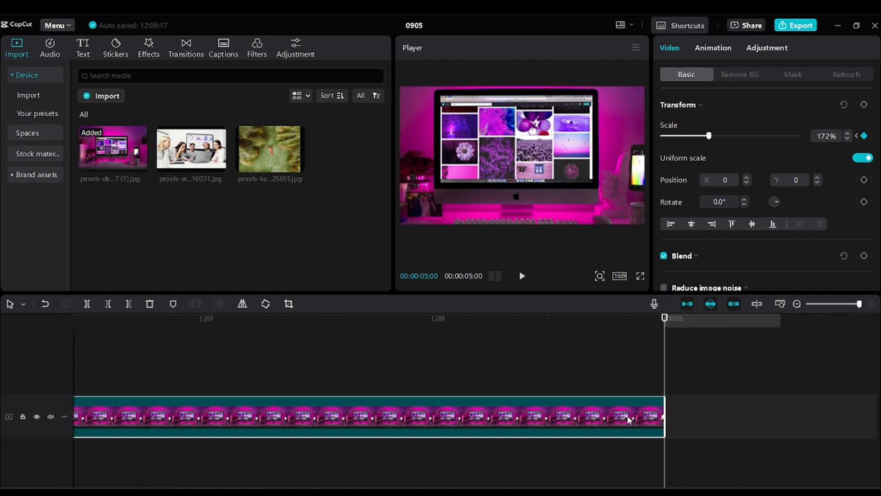
right_click(596, 418)
click(473, 415)
right_click(486, 406)
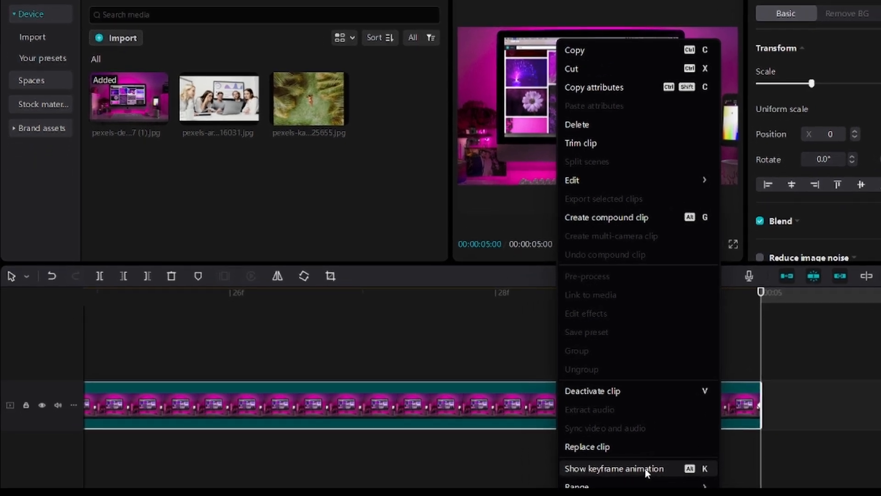
click(645, 468)
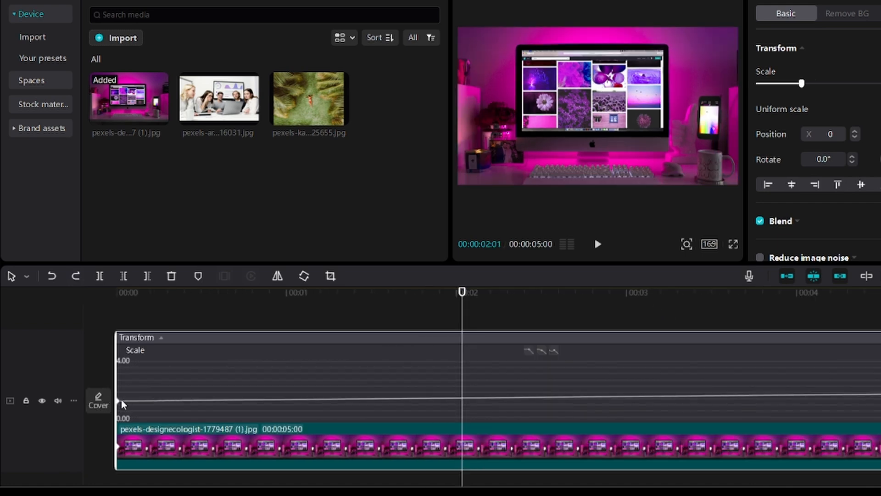
- Apply the middle smooth curve preset to the first and last Scale keyframes, and play the clip from the start
click(119, 401)
click(542, 351)
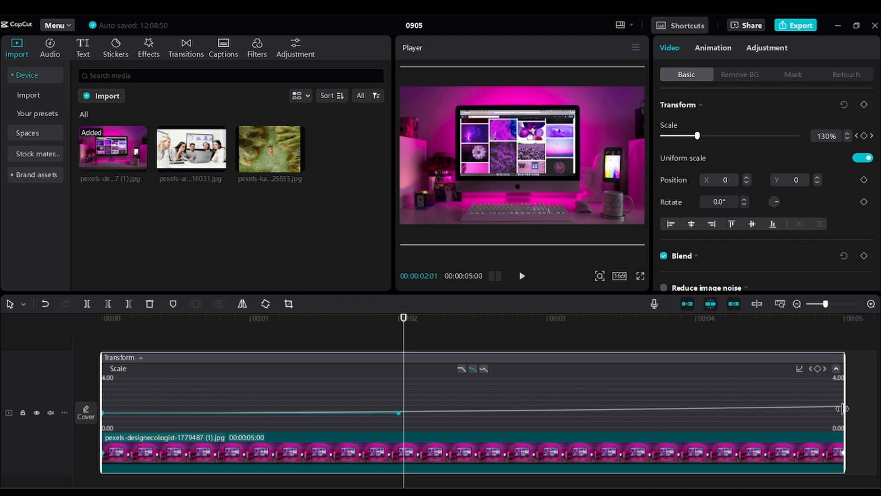
click(842, 408)
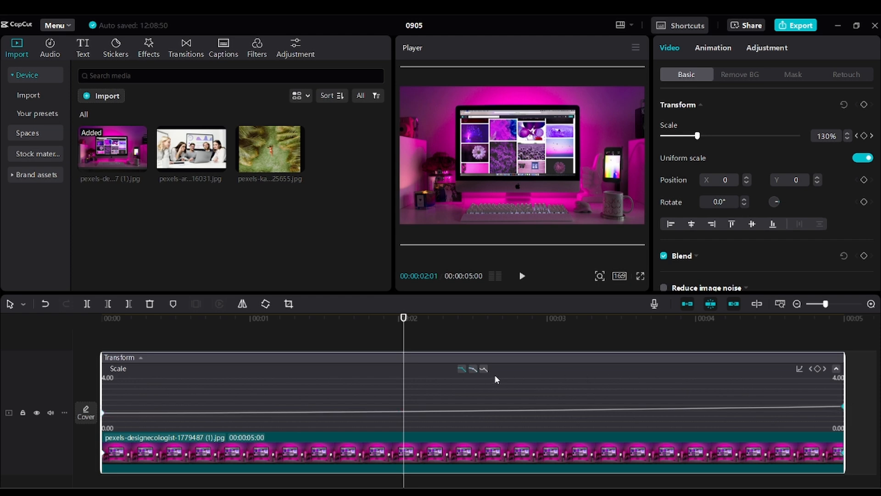
click(474, 370)
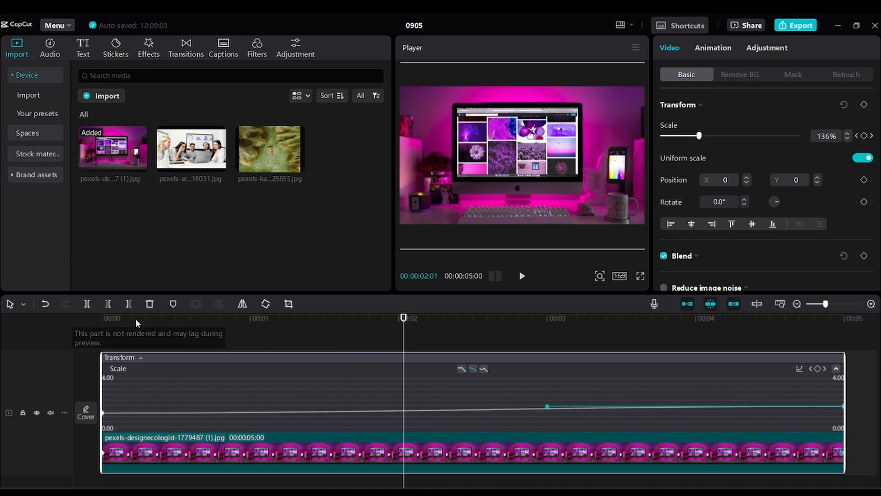
click(72, 321)
key(space)
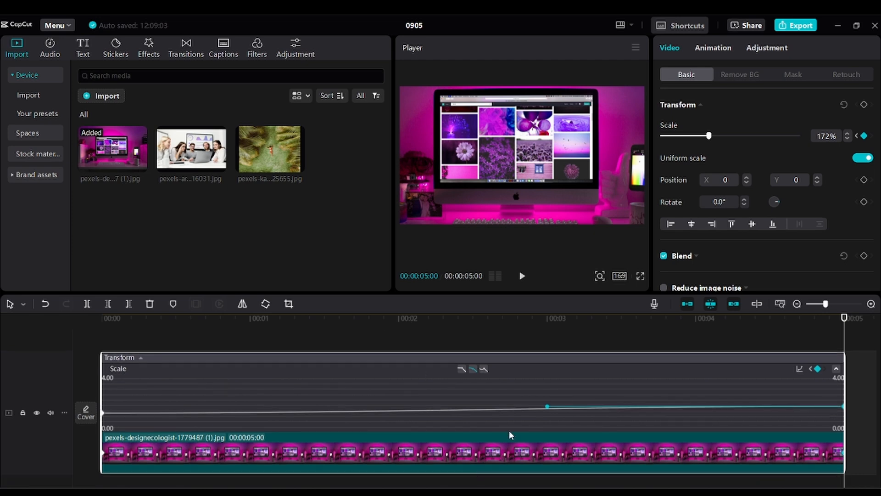
- Hide the keyframe animation of the computer photo clip and preview the smoothed zoom from the beginning
right_click(510, 453)
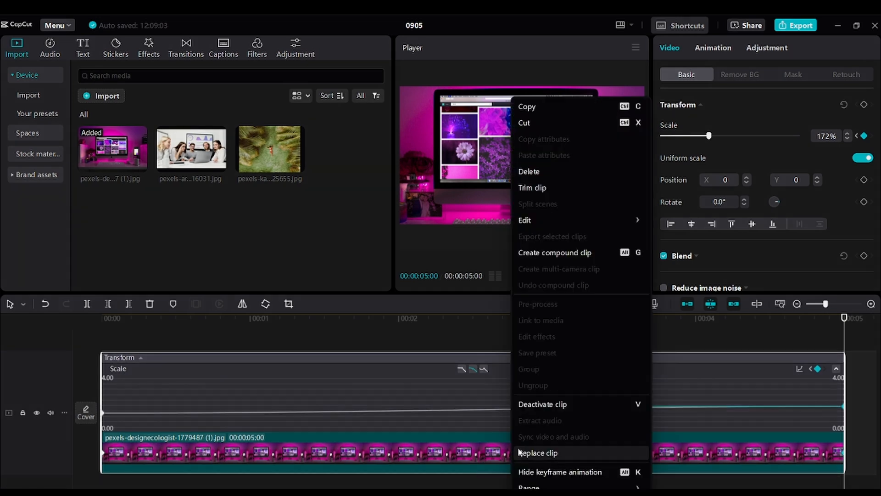
click(560, 473)
drag(160, 318, 8, 320)
key(space)
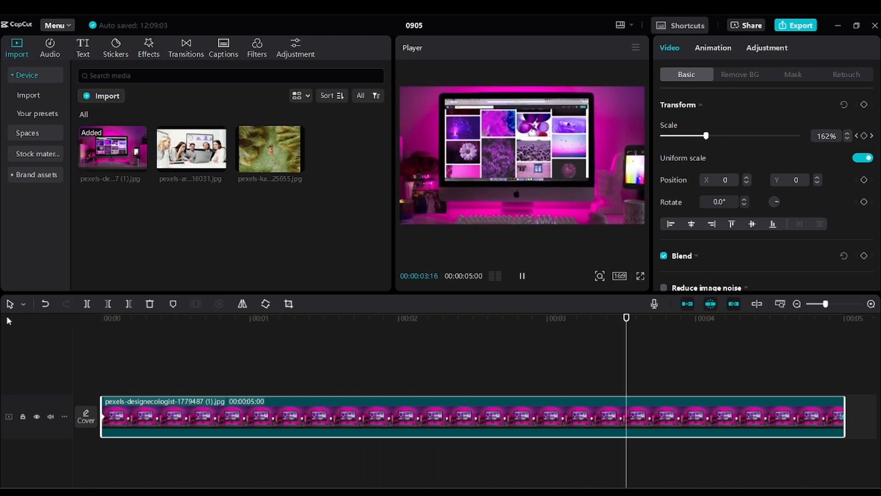
click(597, 385)
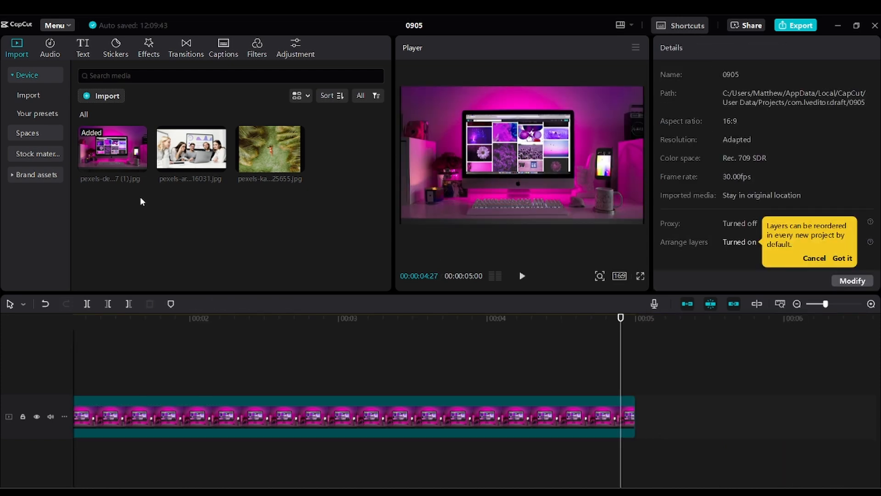
- Add the office meeting photo to the timeline directly after the first clip and place the playhead at its start, 00:00:05:00
drag(180, 148, 665, 421)
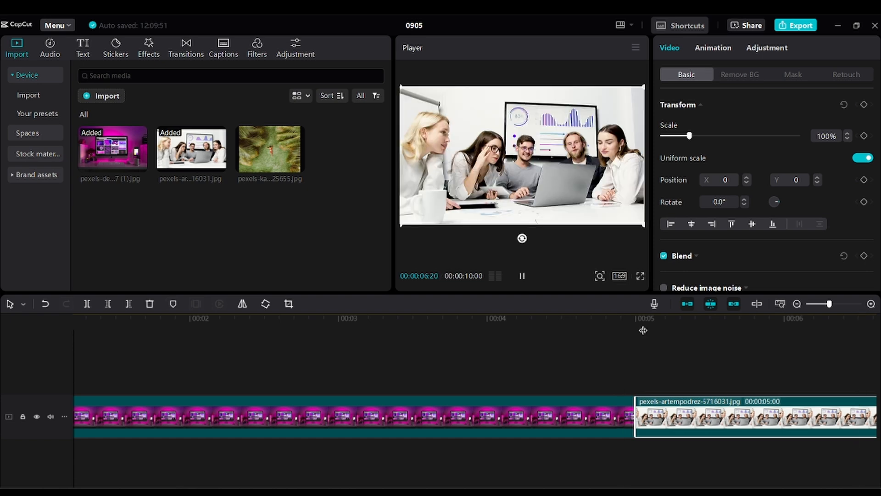
click(797, 304)
click(296, 324)
click(288, 331)
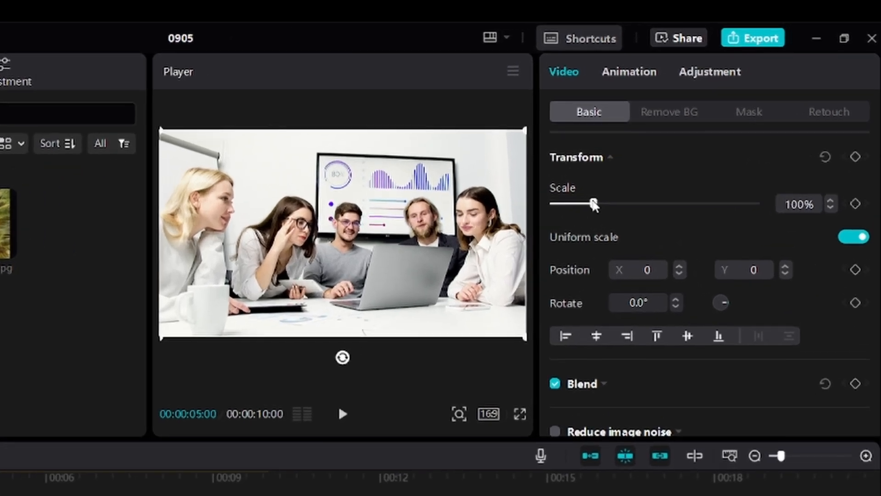
- Scale the office photo to 163%, reposition it to X 1136, Y -186, and add a Position keyframe at 00:00:05:00
drag(594, 204, 619, 203)
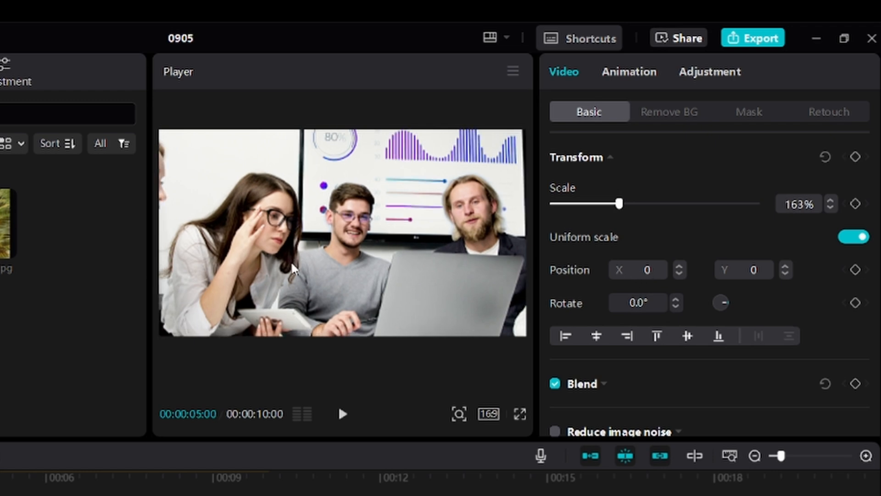
drag(299, 257, 410, 265)
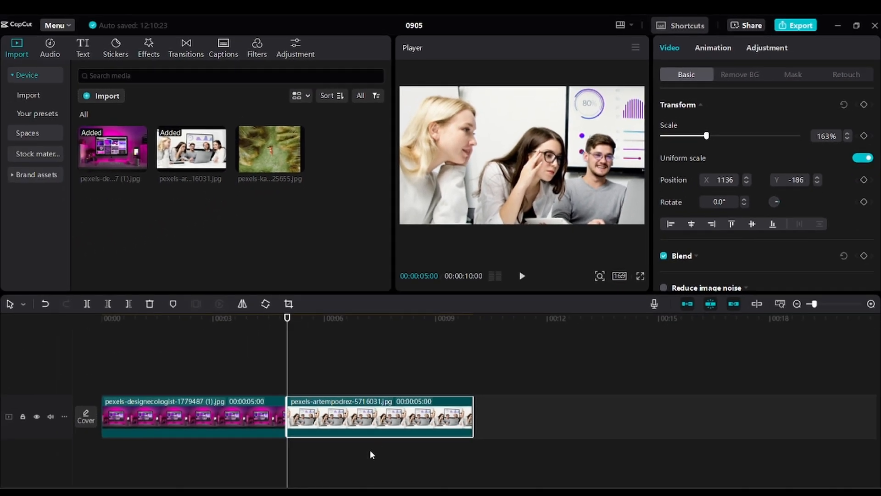
click(377, 364)
click(294, 339)
click(286, 327)
click(315, 418)
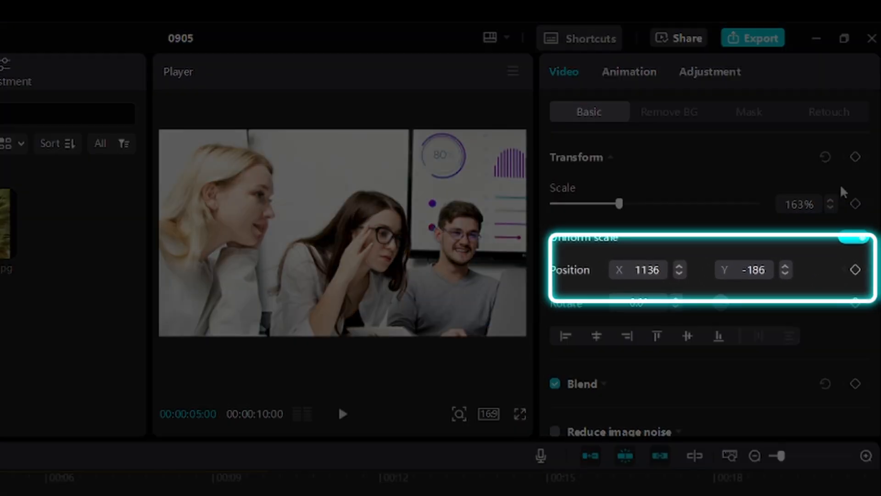
click(855, 271)
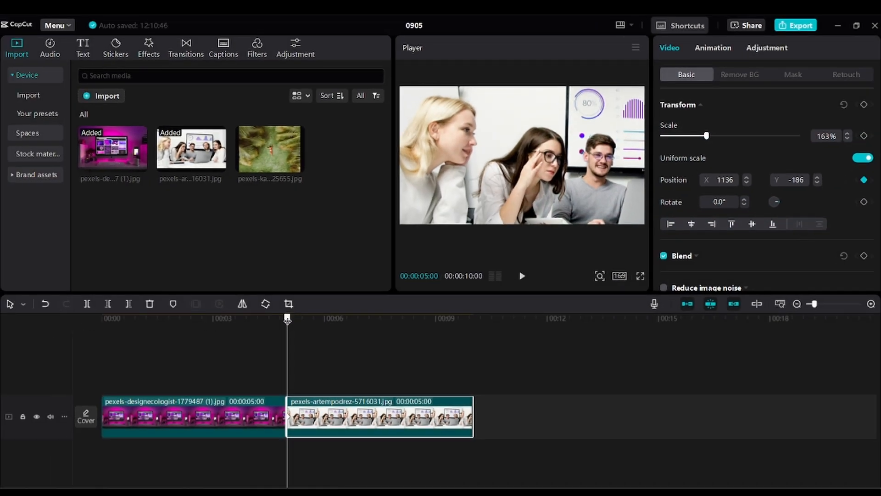
- Move the office photo to X -1155, Y -136 at 00:00:09:26 and play the pan from the clip's start
drag(287, 320, 468, 320)
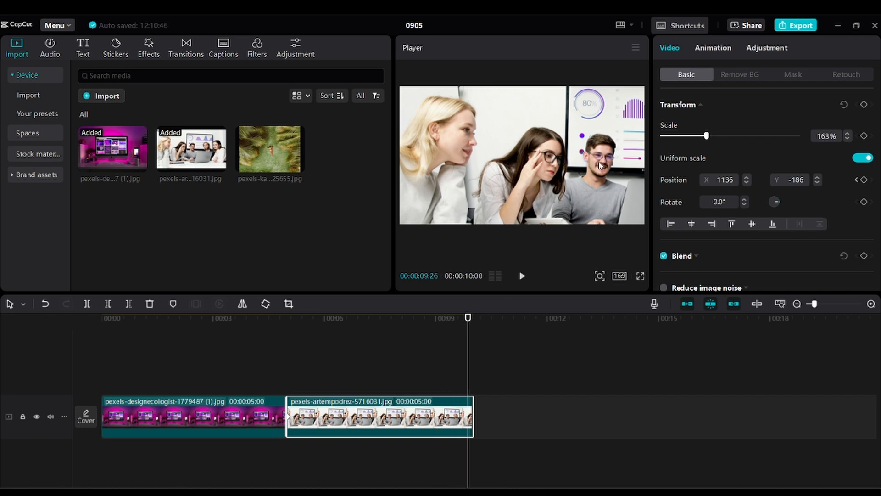
drag(607, 184, 510, 182)
click(287, 323)
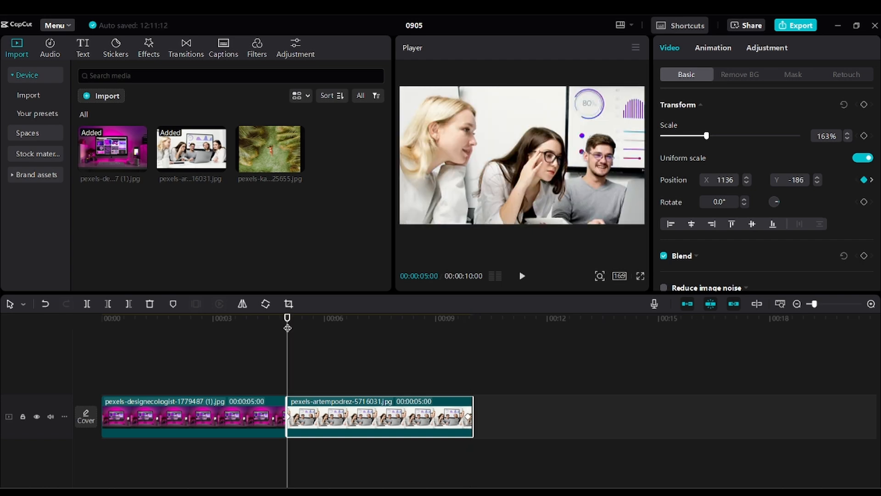
key(space)
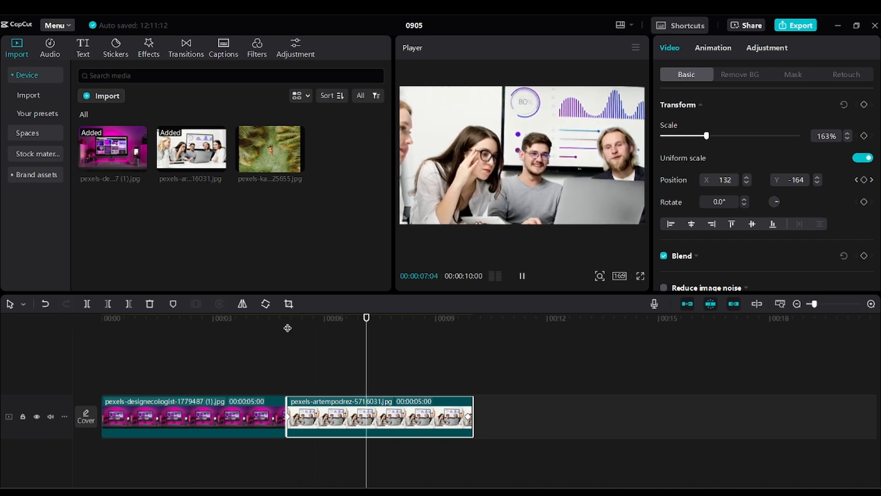
- Show the office photo clip's keyframe animation and expand the graph of its x position
right_click(364, 417)
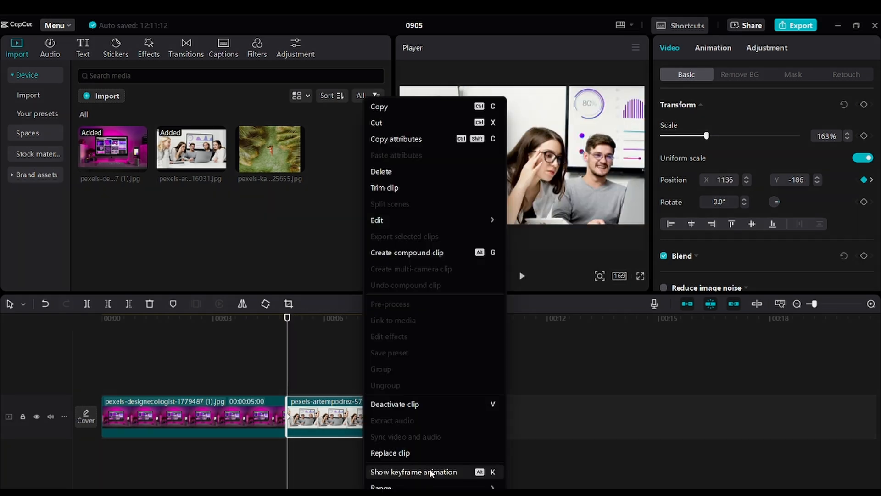
click(322, 426)
right_click(331, 418)
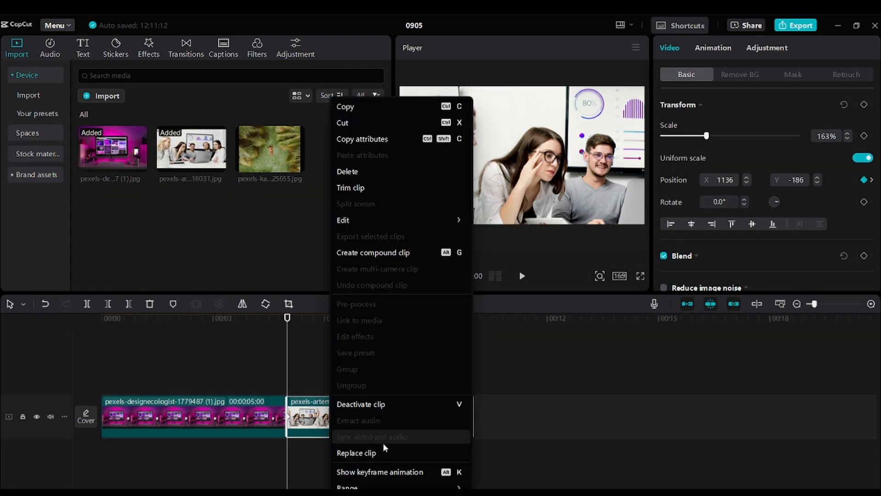
click(385, 476)
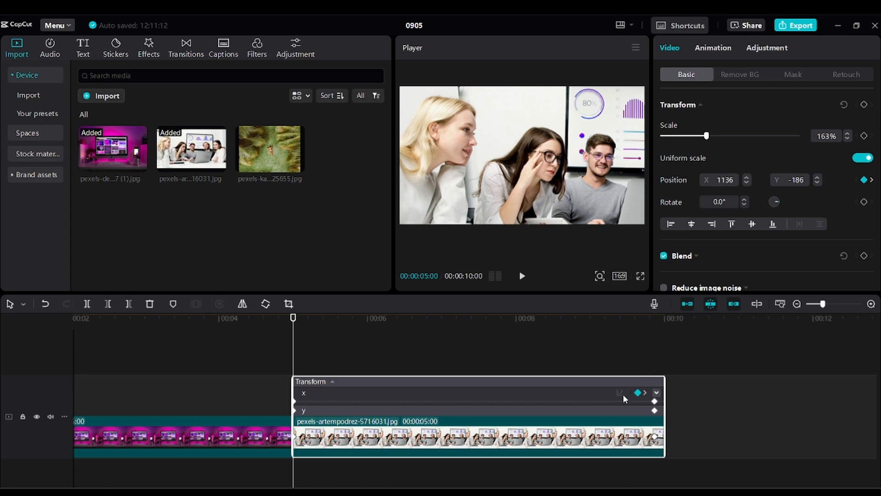
click(621, 394)
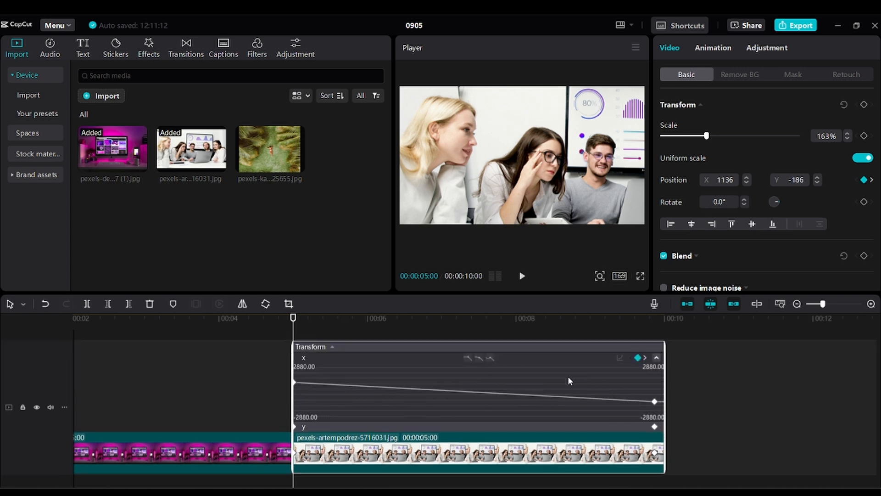
- Apply the middle smooth curve preset to both x position keyframes of the office photo and preview the pan
click(298, 383)
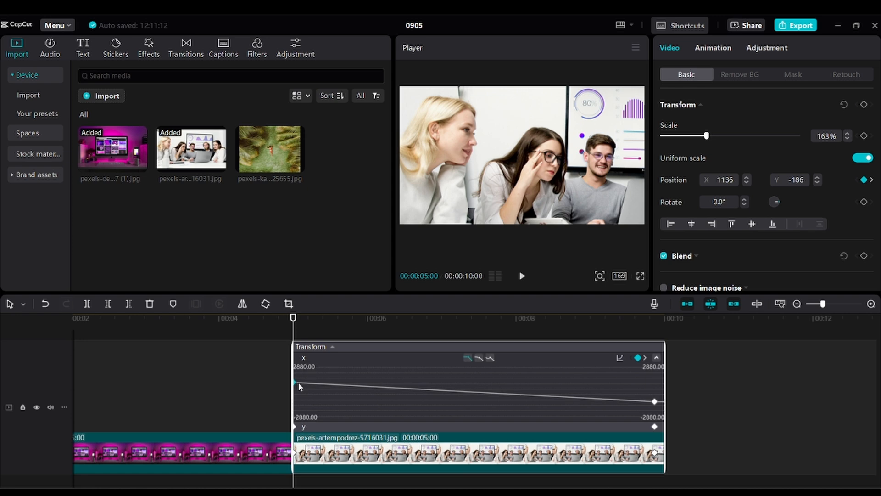
click(480, 358)
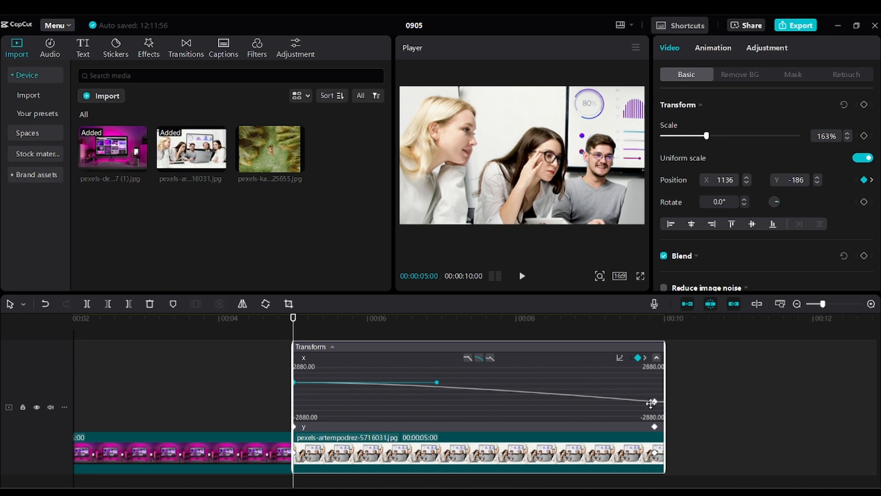
click(654, 401)
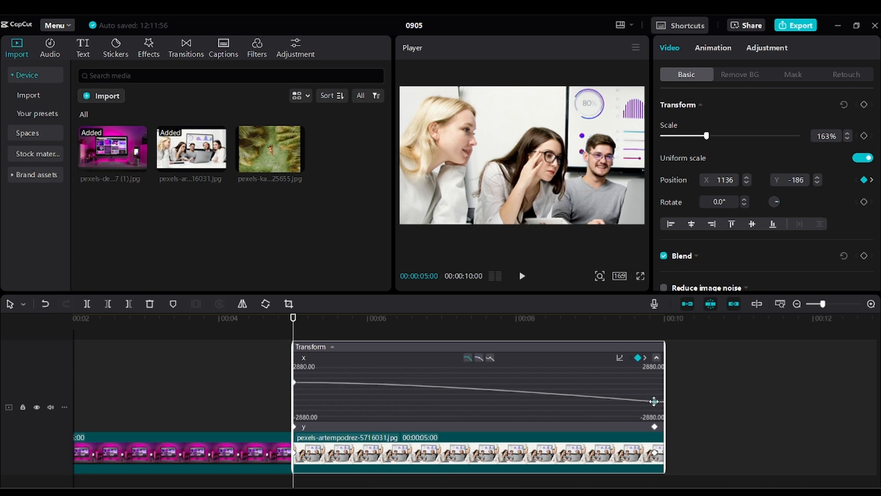
click(480, 359)
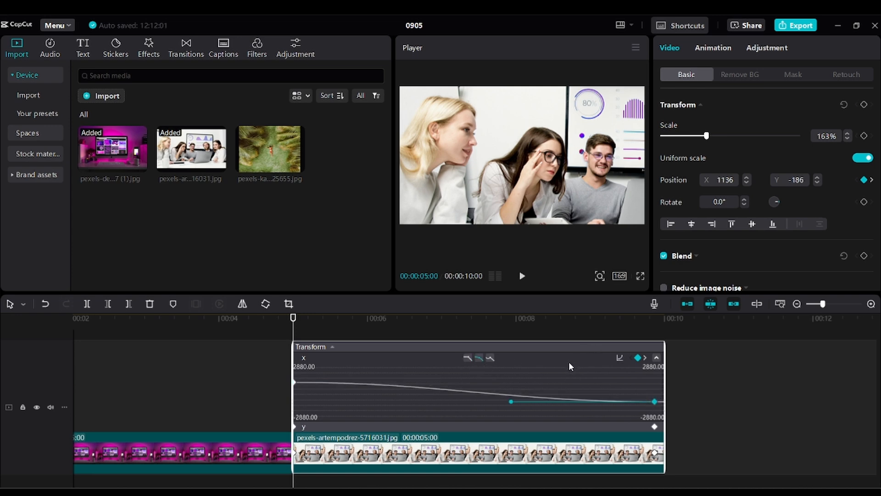
scroll(569, 362, up, 1)
drag(294, 320, 289, 328)
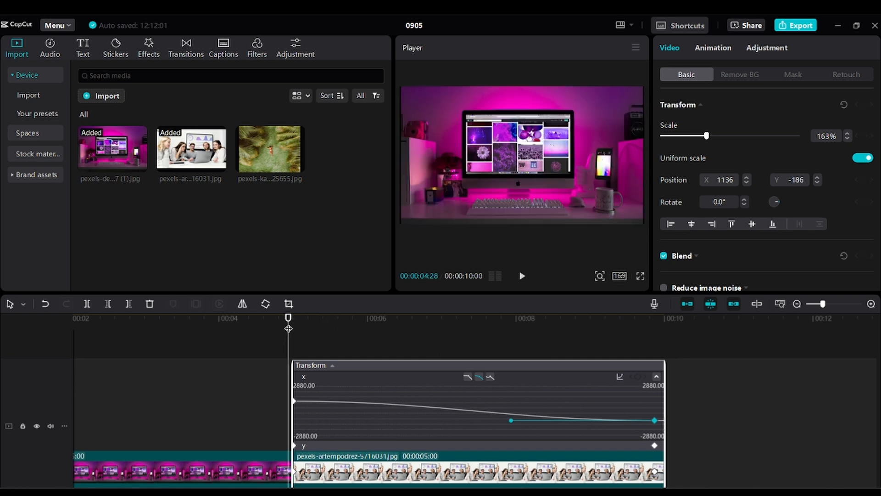
key(space)
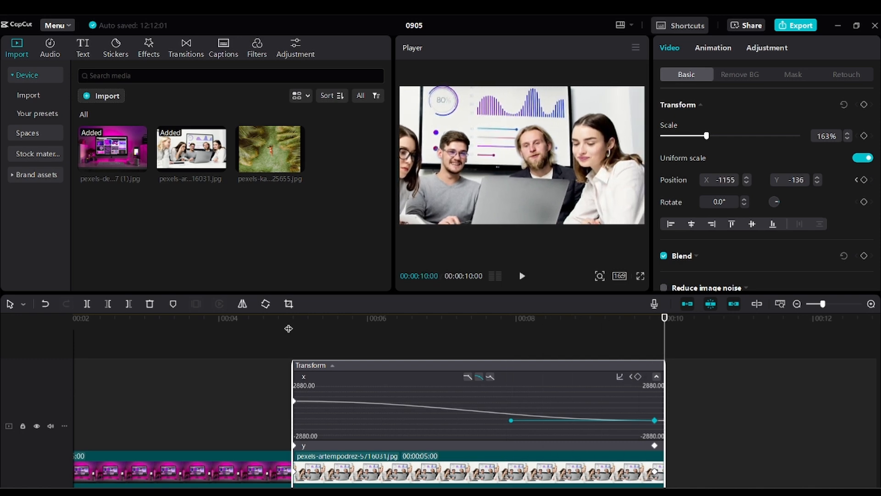
- Hide the office photo clip's keyframe animation and deselect the clip
scroll(459, 413, down, 1)
right_click(552, 457)
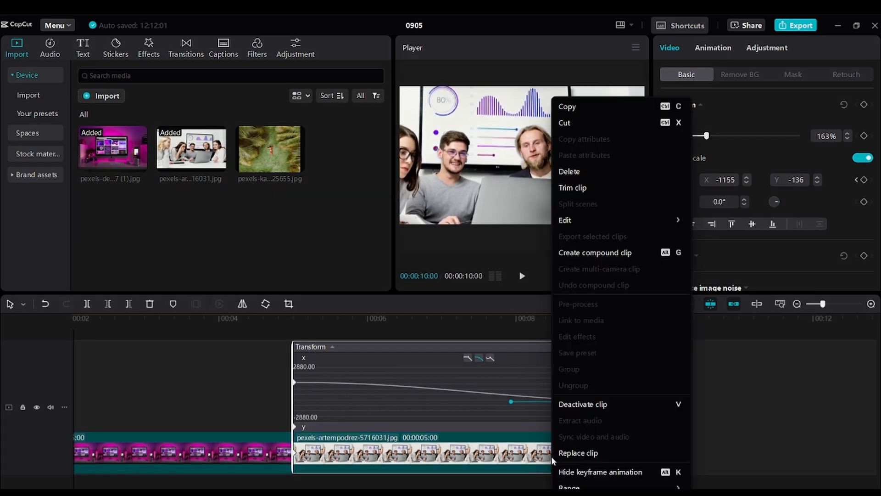
click(610, 473)
click(364, 353)
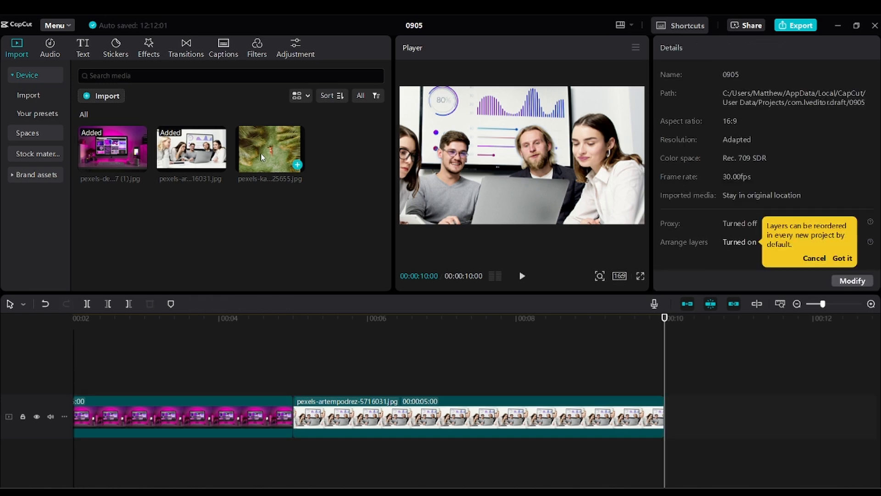
- Add the aerial palm photo to the timeline directly after the office photo and select its clip
drag(263, 157, 735, 415)
click(801, 303)
click(533, 418)
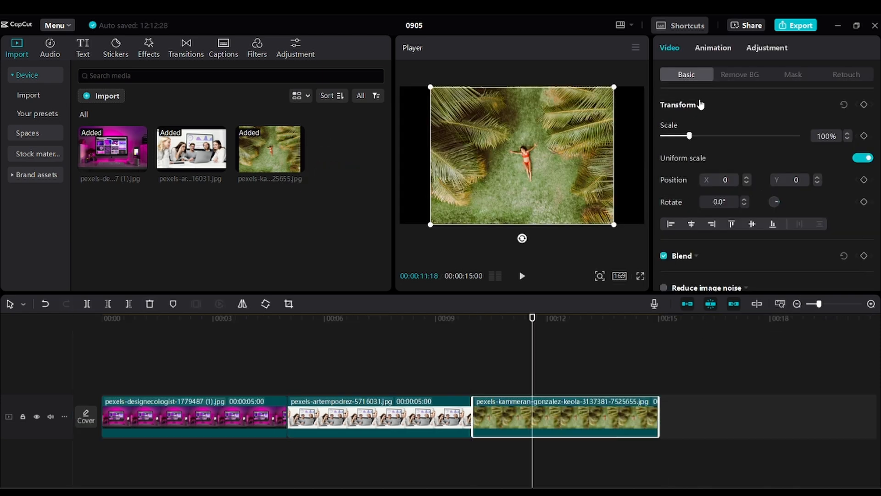
- Scale the palm photo to 310%, reposition it to X -250, Y 186, and add Scale and Rotate keyframes at 00:00:10:00
drag(691, 137, 703, 137)
click(472, 321)
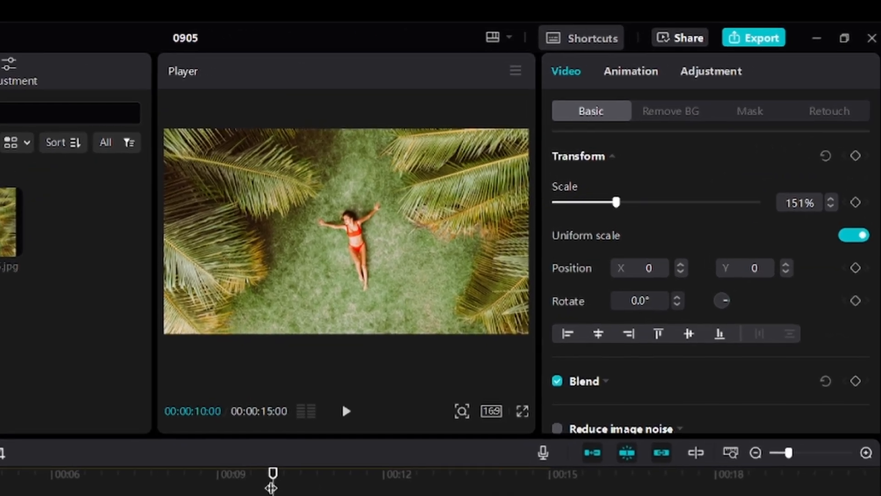
click(679, 204)
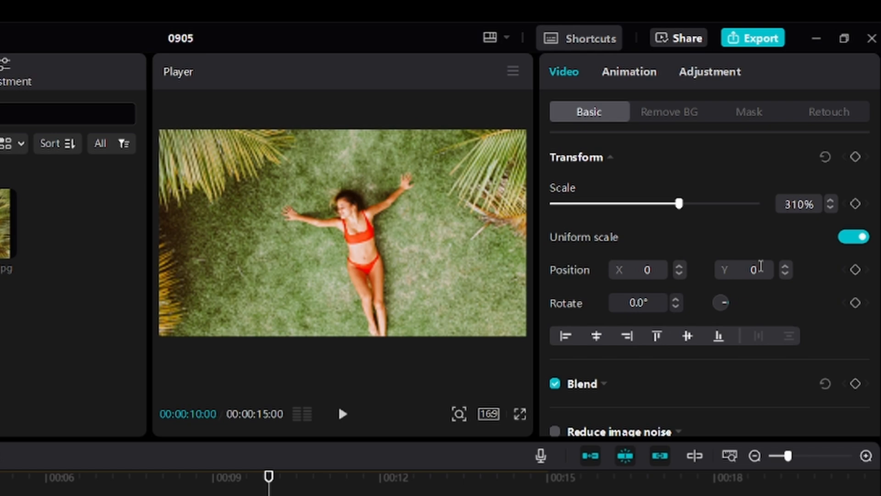
drag(445, 297, 426, 275)
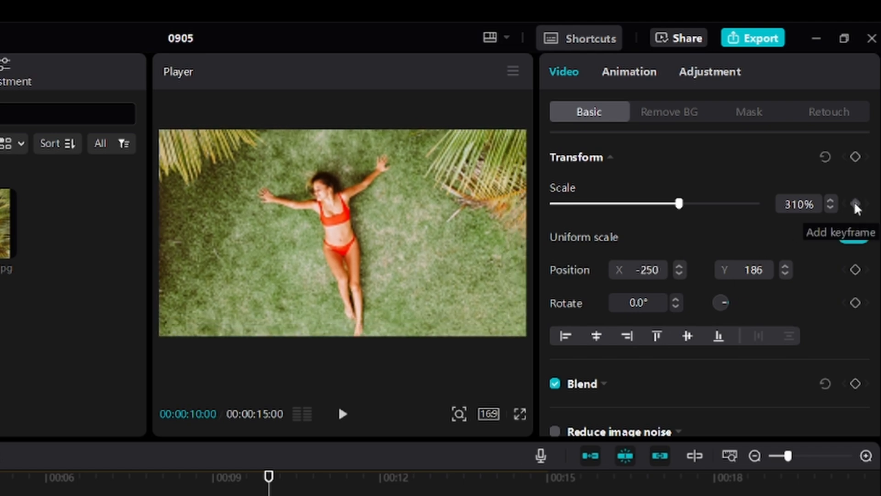
click(855, 205)
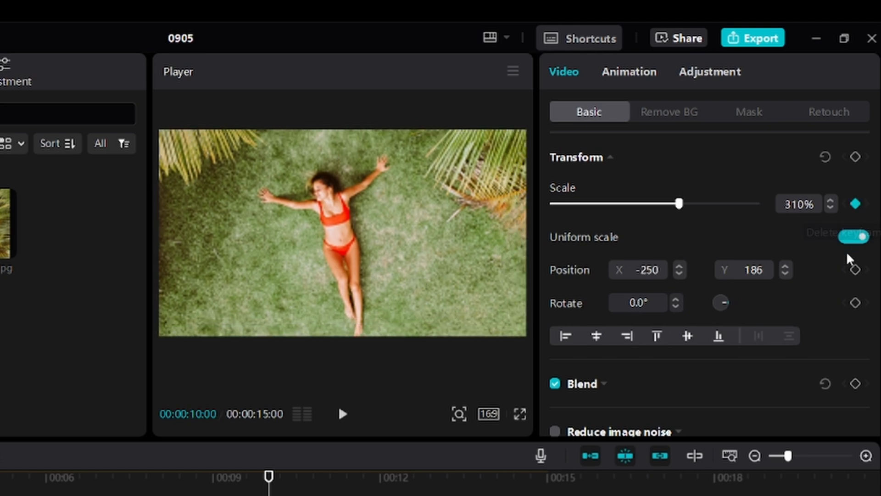
click(856, 303)
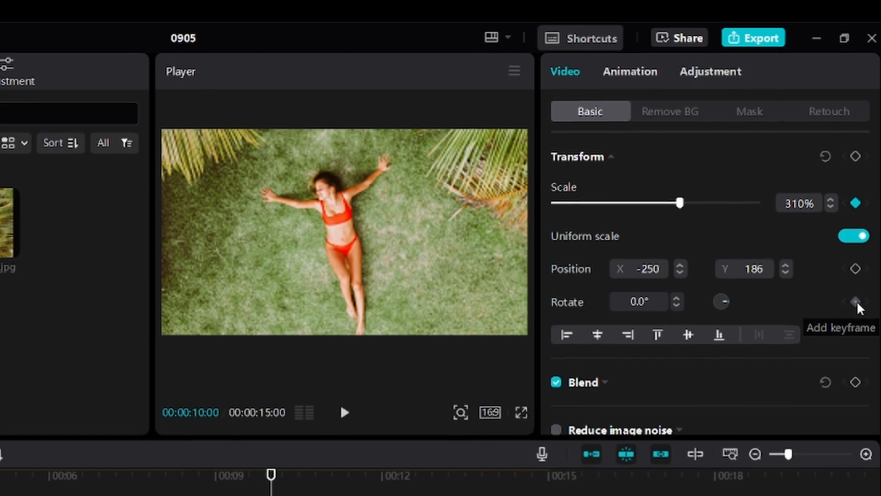
- Set the palm photo's scale to 240% and rotation to -195° at 00:00:14:23, and play the animation from the clip's start
drag(268, 476, 299, 484)
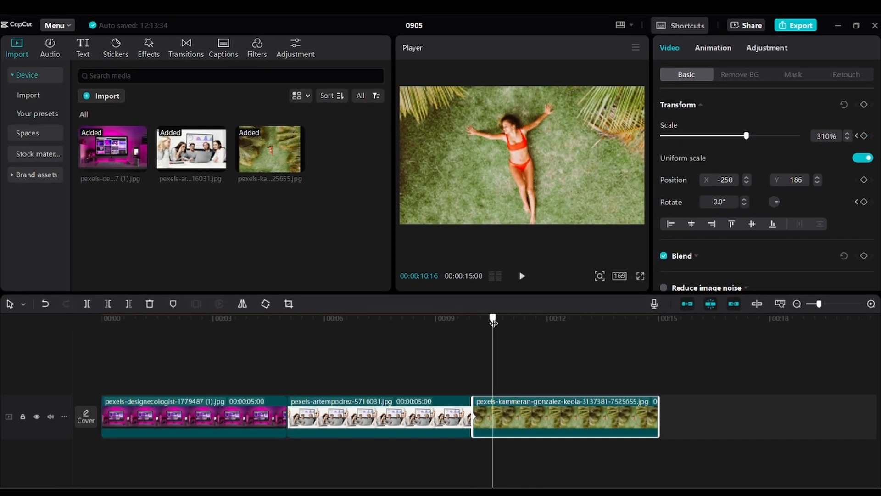
drag(493, 323, 651, 340)
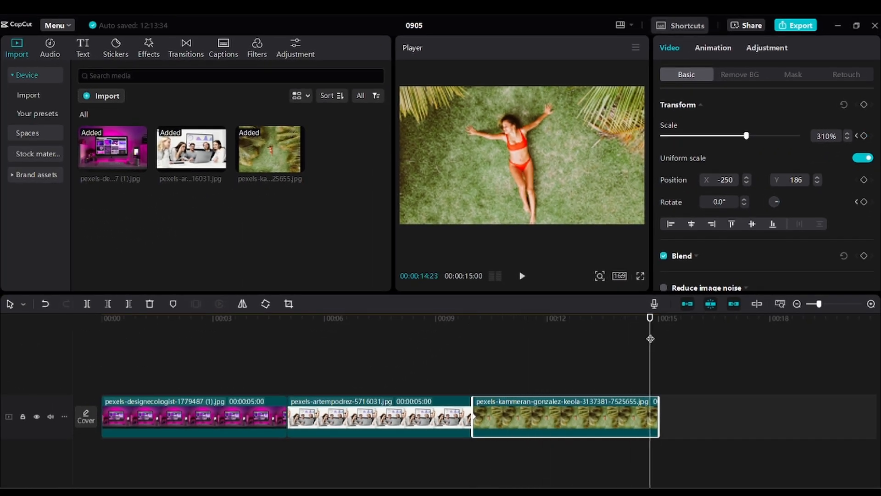
drag(747, 136, 728, 136)
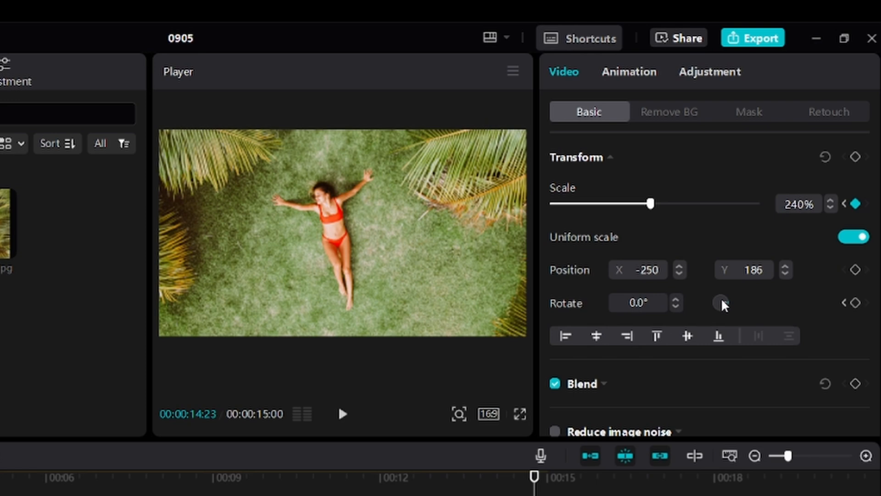
drag(724, 302, 712, 299)
click(344, 477)
key(space)
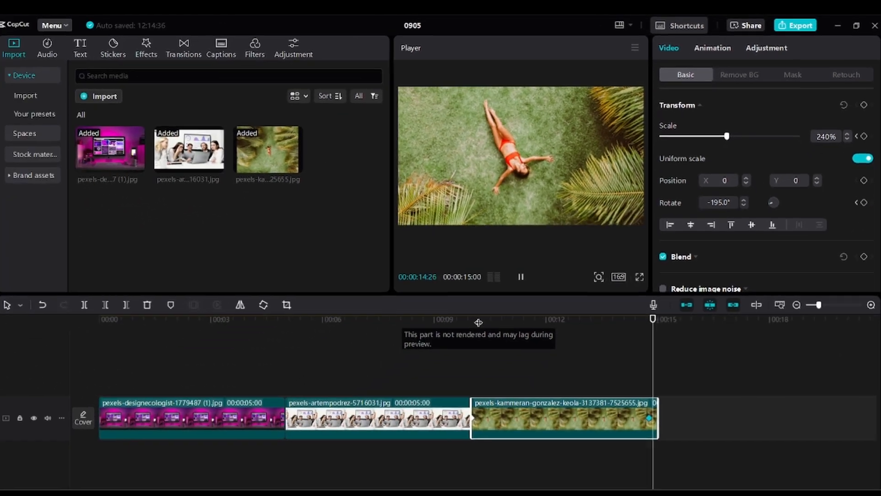
- Return to the palm photo clip's start, show its Scale and Rotate keyframe animation, and hide it again
click(478, 319)
right_click(566, 415)
click(605, 473)
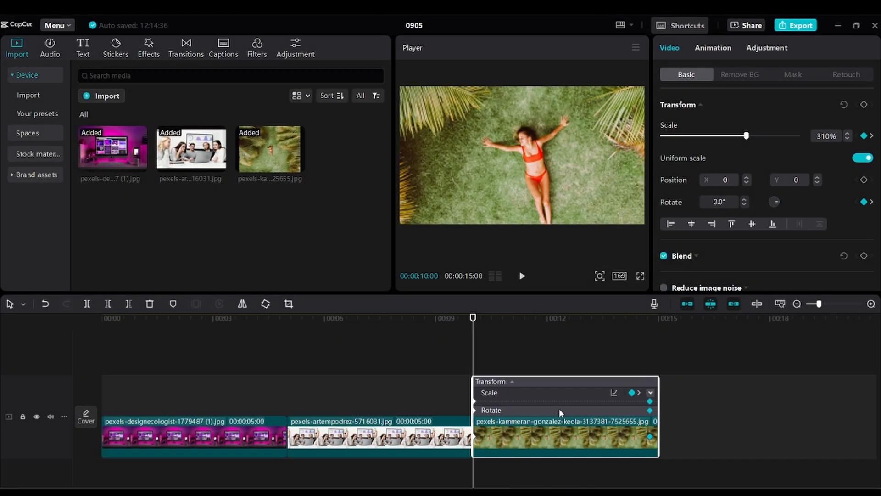
right_click(612, 396)
click(616, 472)
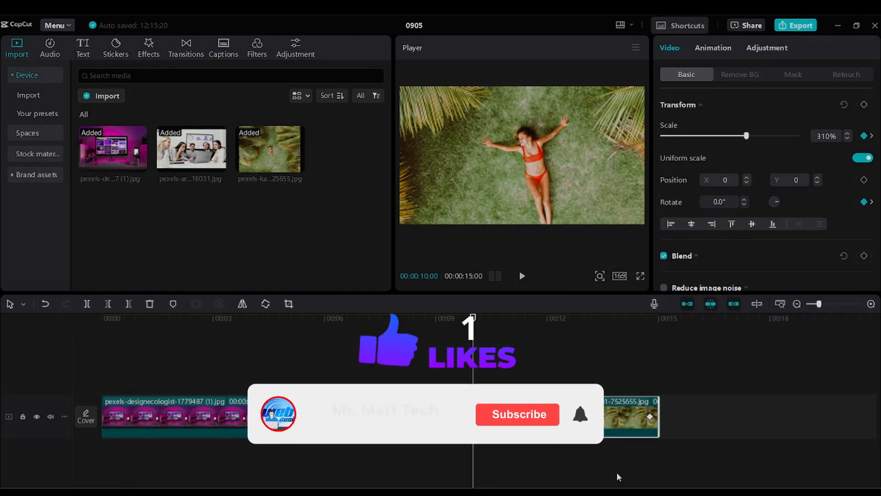